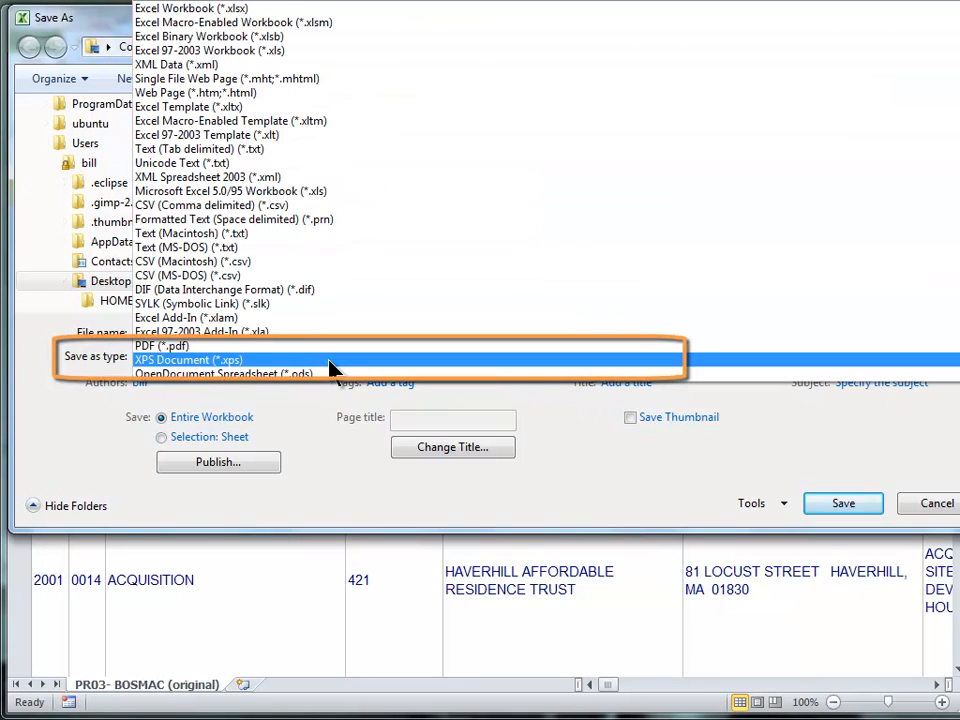
# Set the file type for saving the report to Excel Workbook (*.xlsx).
pyautogui.click(283, 10)
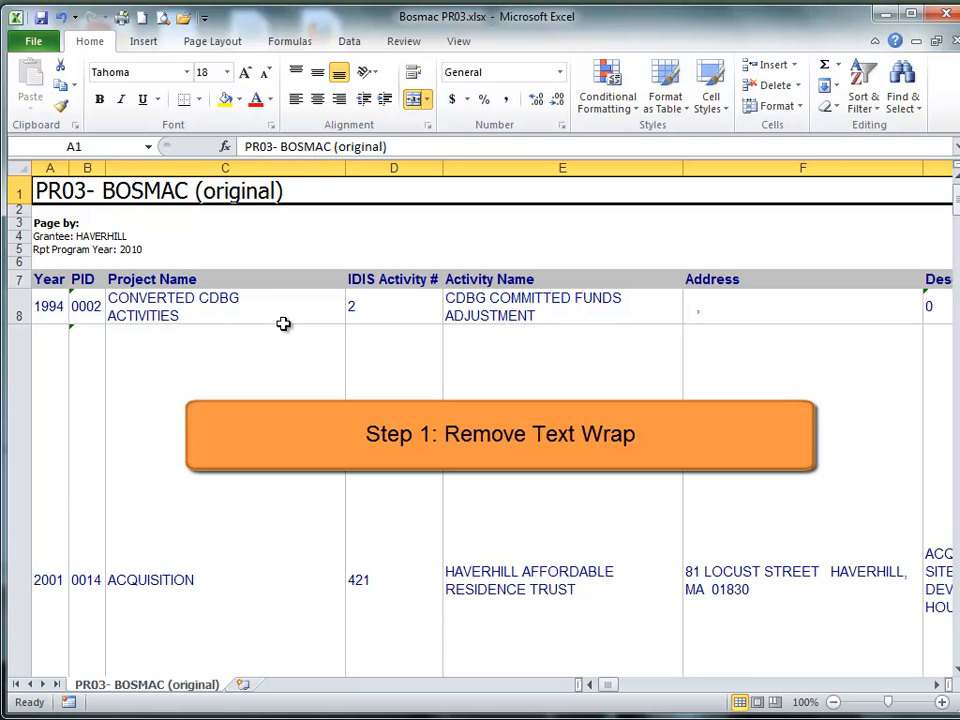
# Turn off text wrapping for every cell in the worksheet through the cell alignment settings.
pyautogui.click(17, 167)
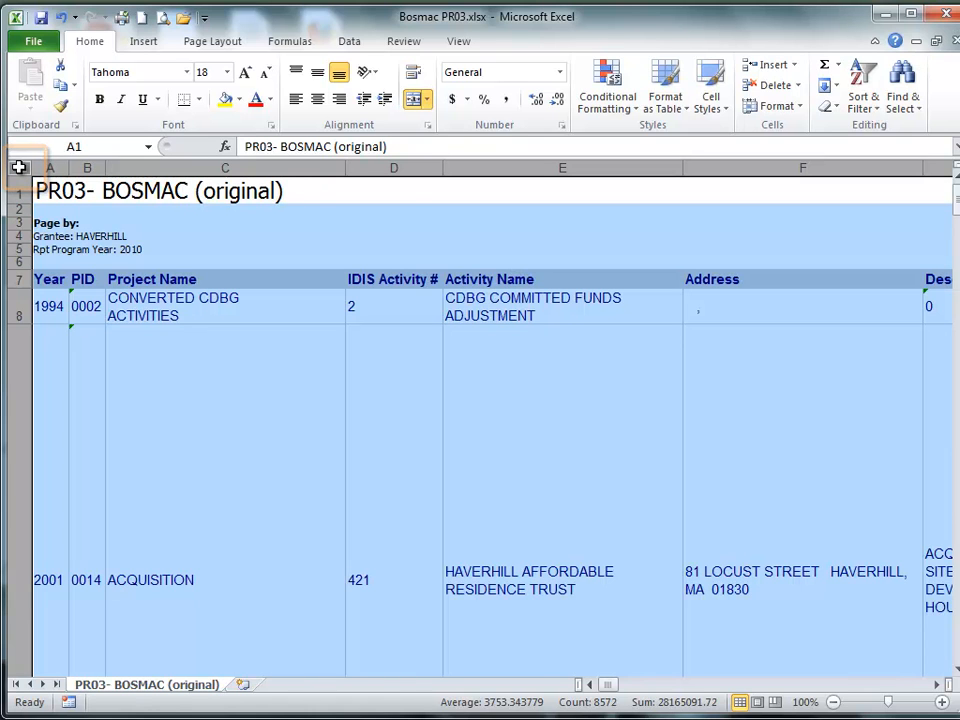
pyautogui.rightClick(18, 167)
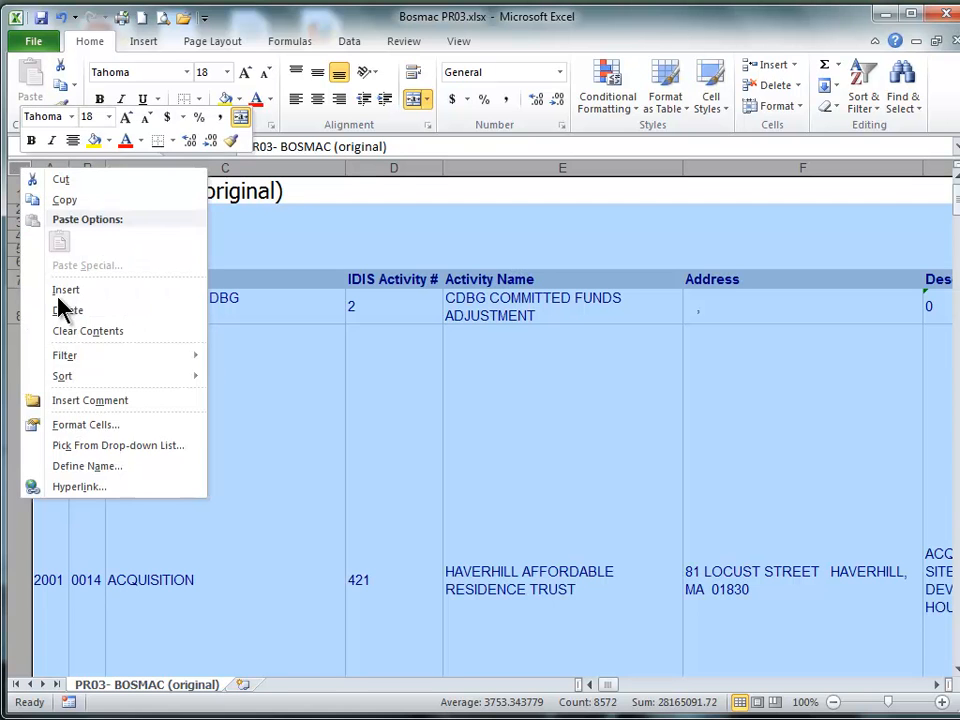
pyautogui.click(72, 423)
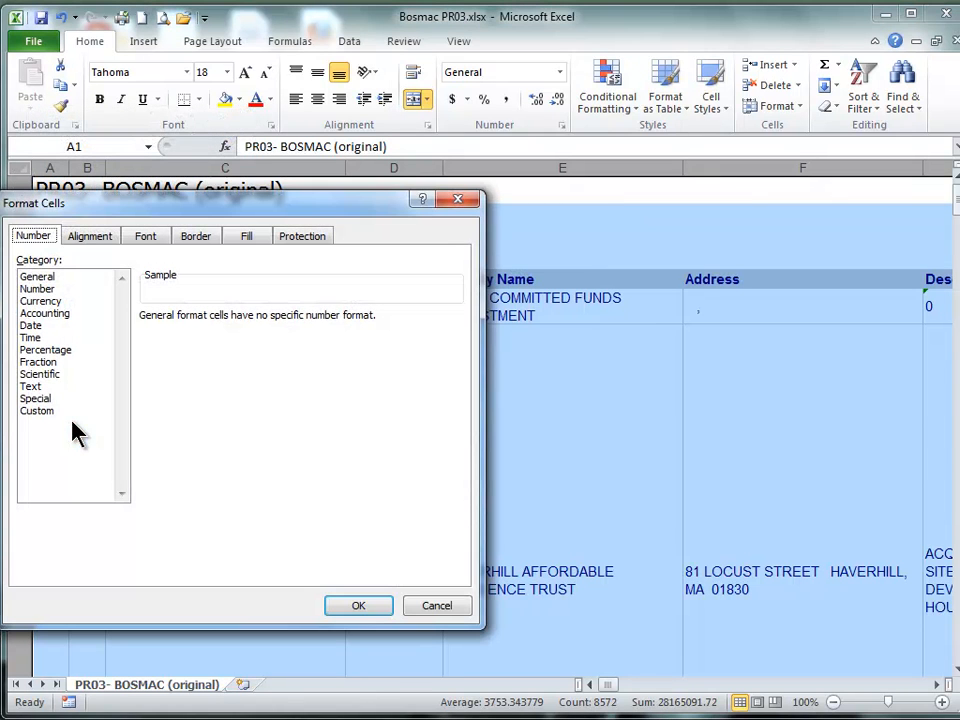
pyautogui.click(99, 241)
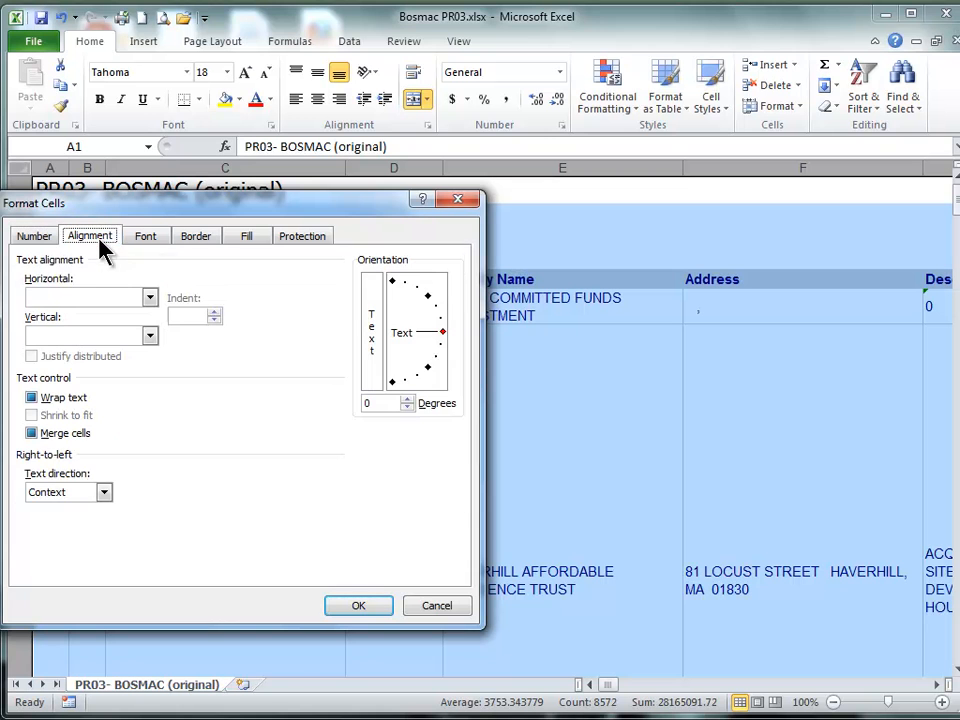
pyautogui.click(47, 397)
pyautogui.click(47, 398)
pyautogui.click(343, 602)
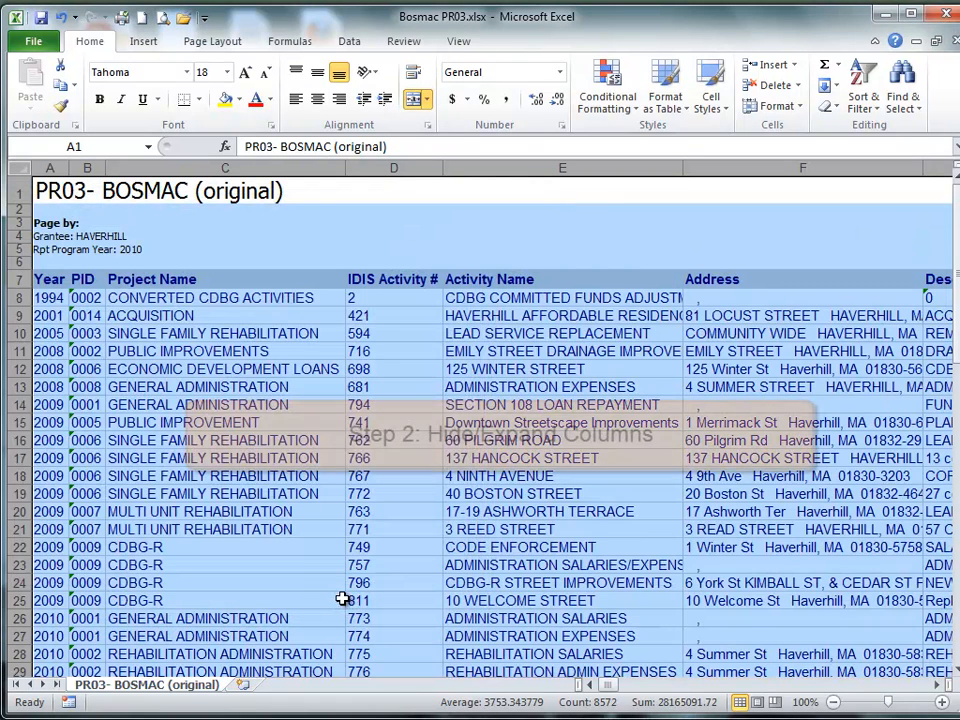
pyautogui.click(416, 251)
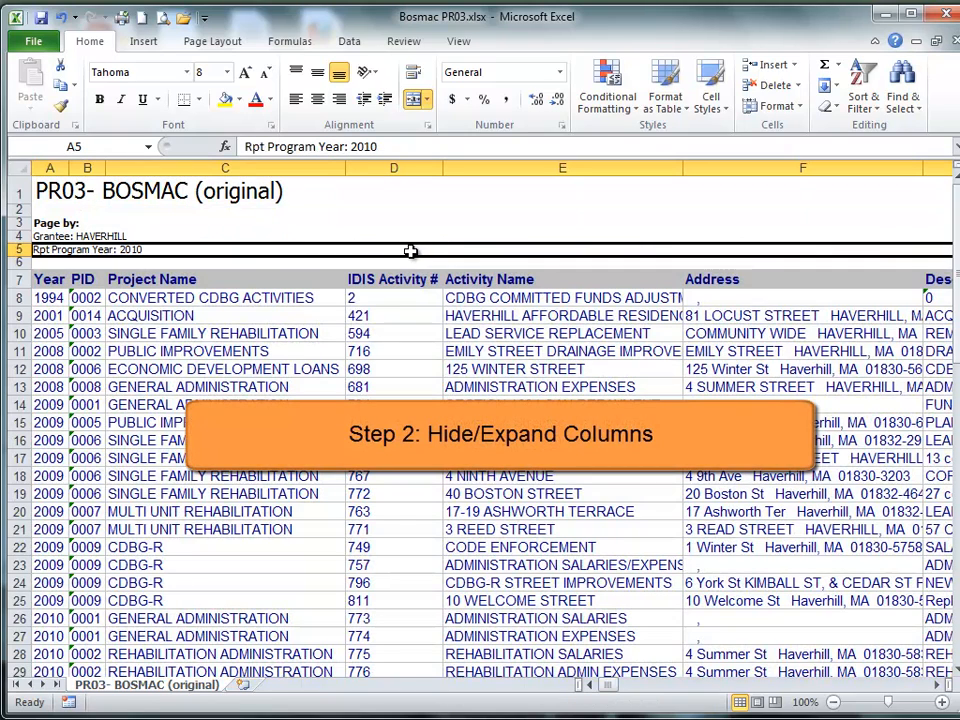
# Hide the Address, Description and Project Name columns (F, G and C).
pyautogui.click(730, 162)
pyautogui.rightClick(733, 162)
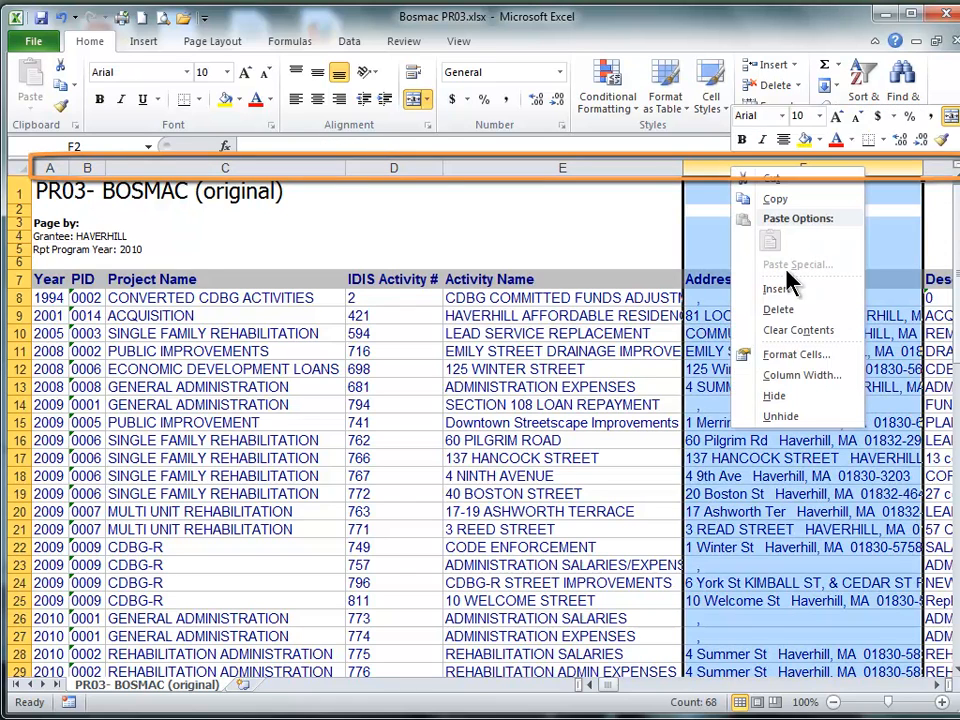
pyautogui.click(778, 397)
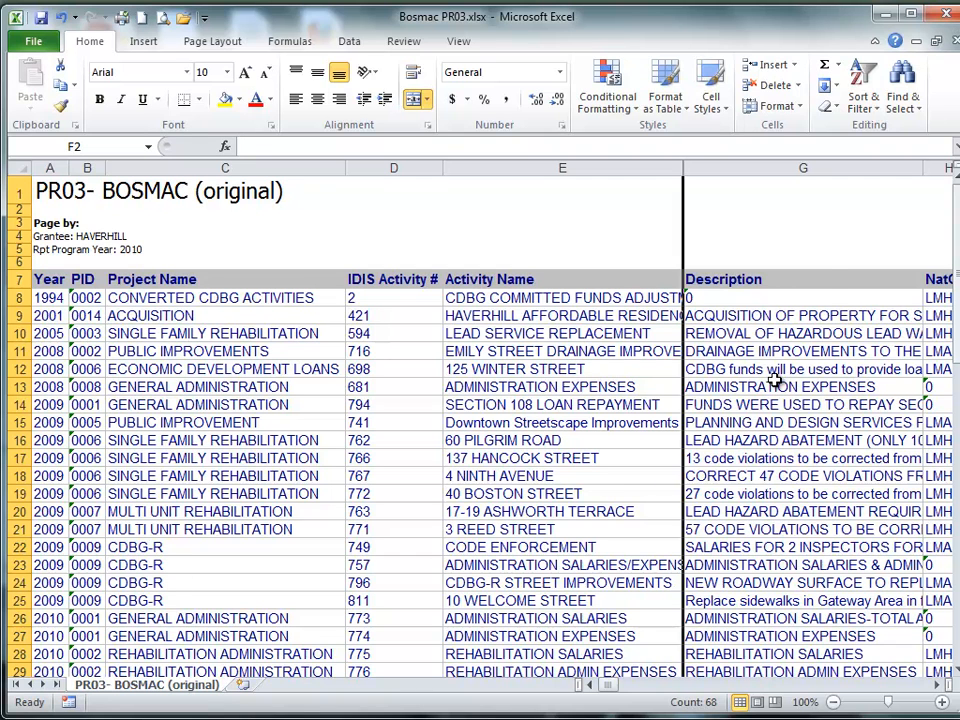
pyautogui.rightClick(772, 167)
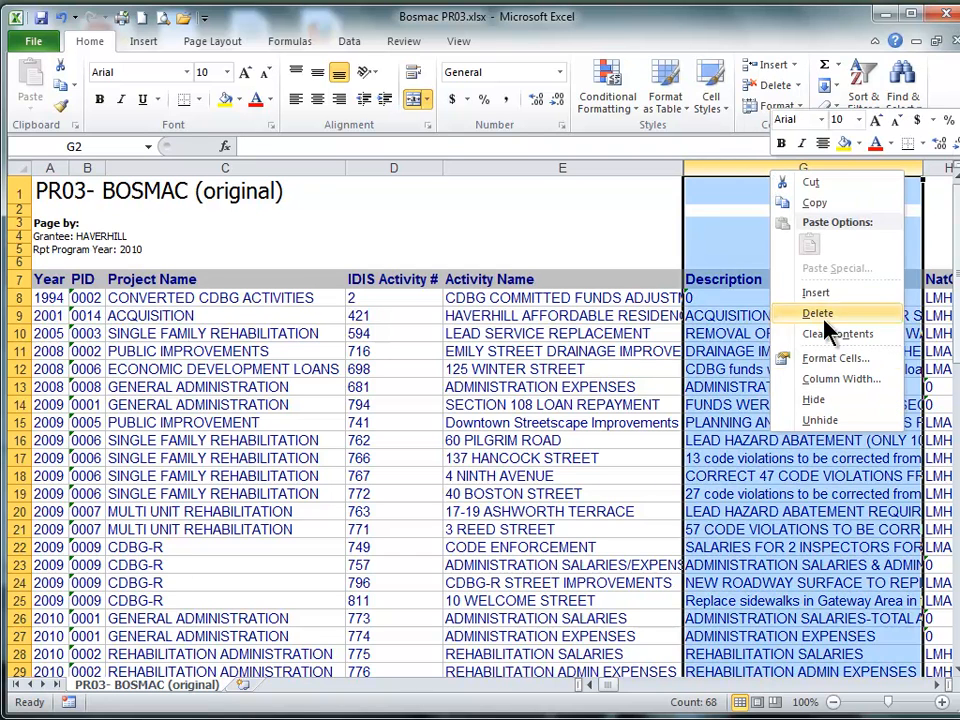
pyautogui.click(814, 399)
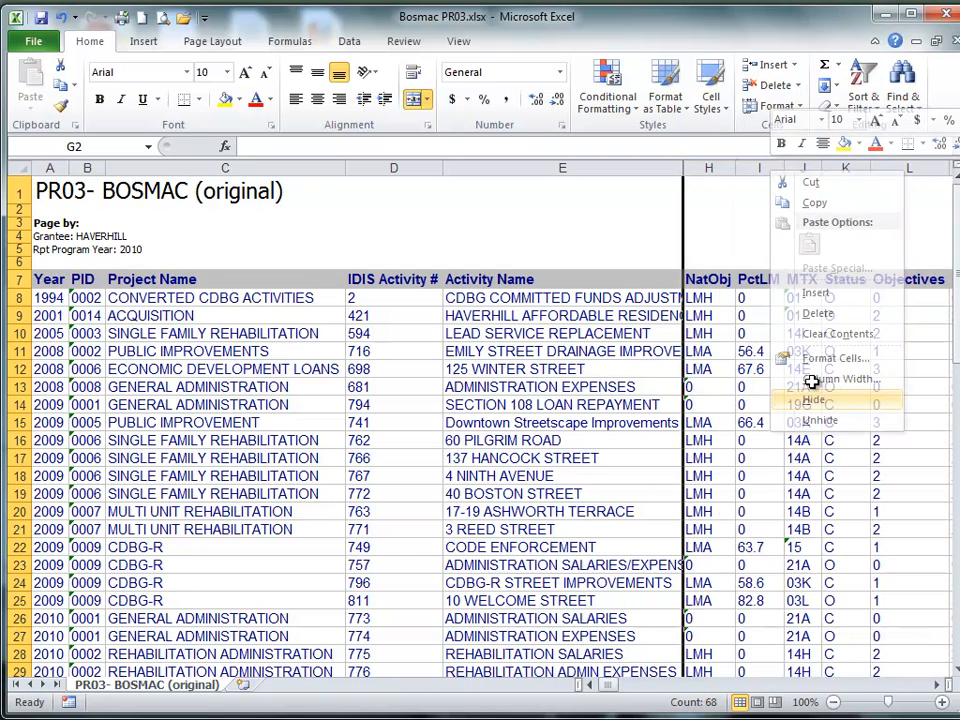
pyautogui.rightClick(252, 166)
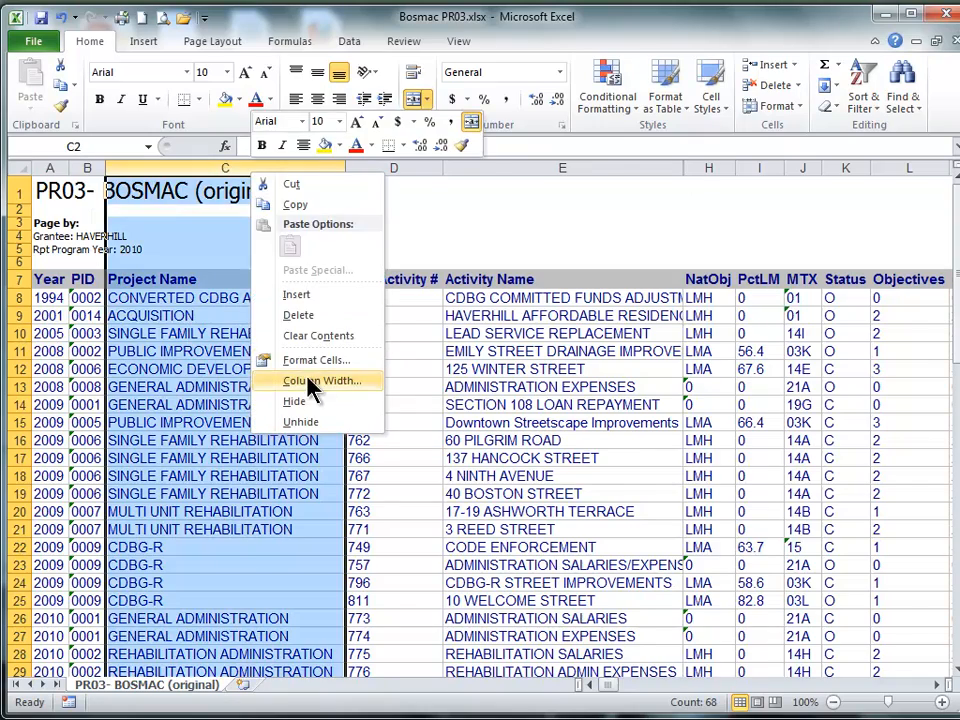
pyautogui.click(304, 402)
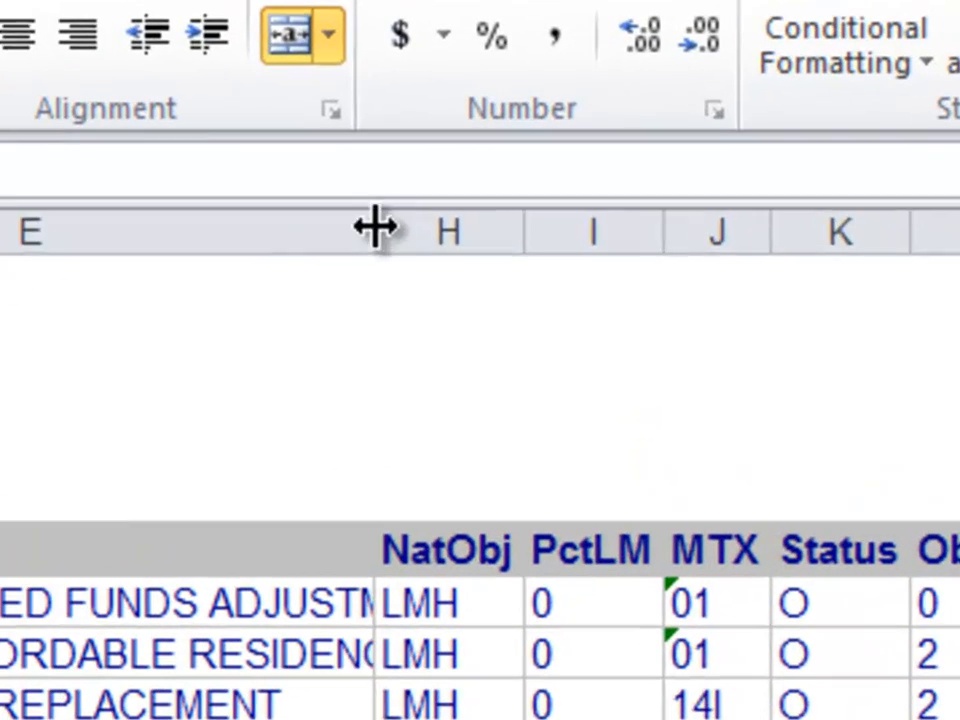
# Widen the Activity Name column (E) so that its full entries fit.
pyautogui.moveTo(444, 167); pyautogui.dragTo(541, 167)
pyautogui.moveTo(657, 235); pyautogui.dragTo(655, 232)
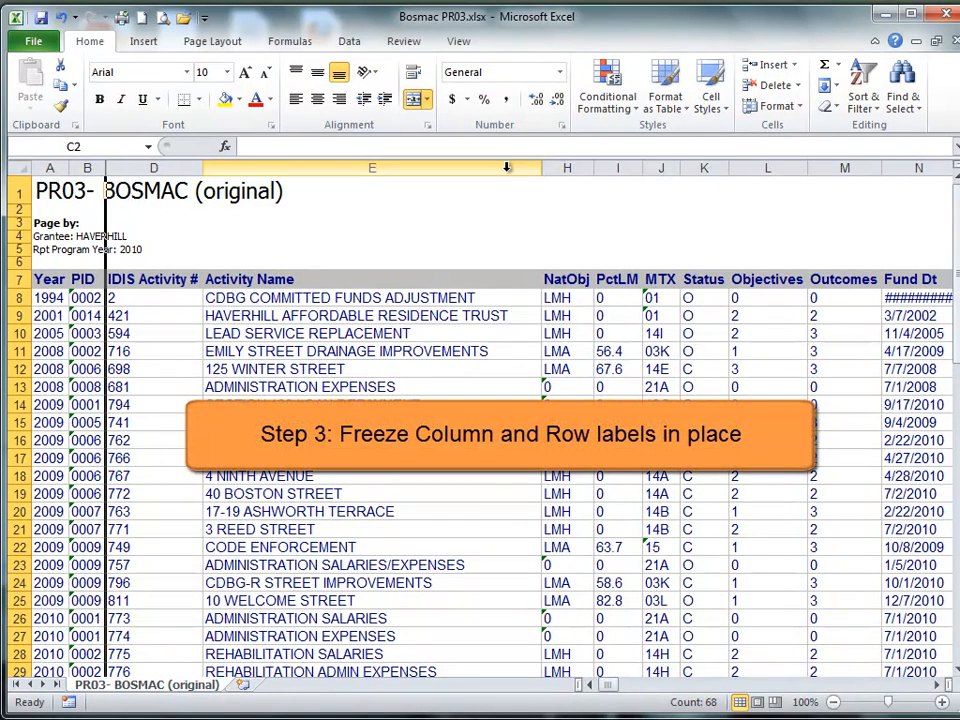
# Freeze the panes at cell H8 so the rows above and columns before it stay in view.
pyautogui.click(566, 298)
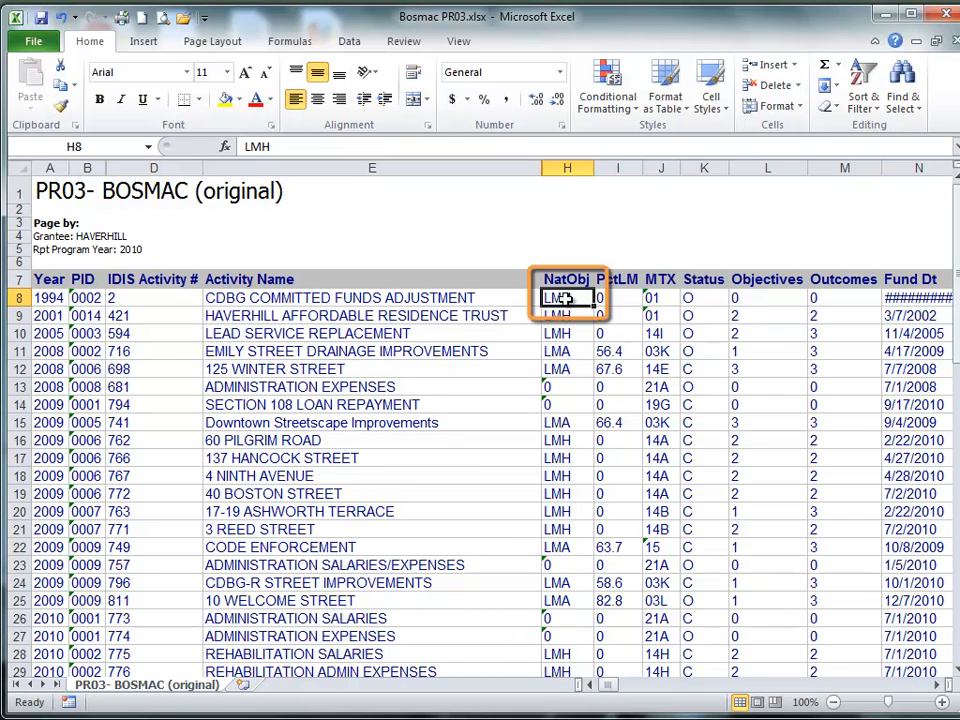
pyautogui.click(457, 42)
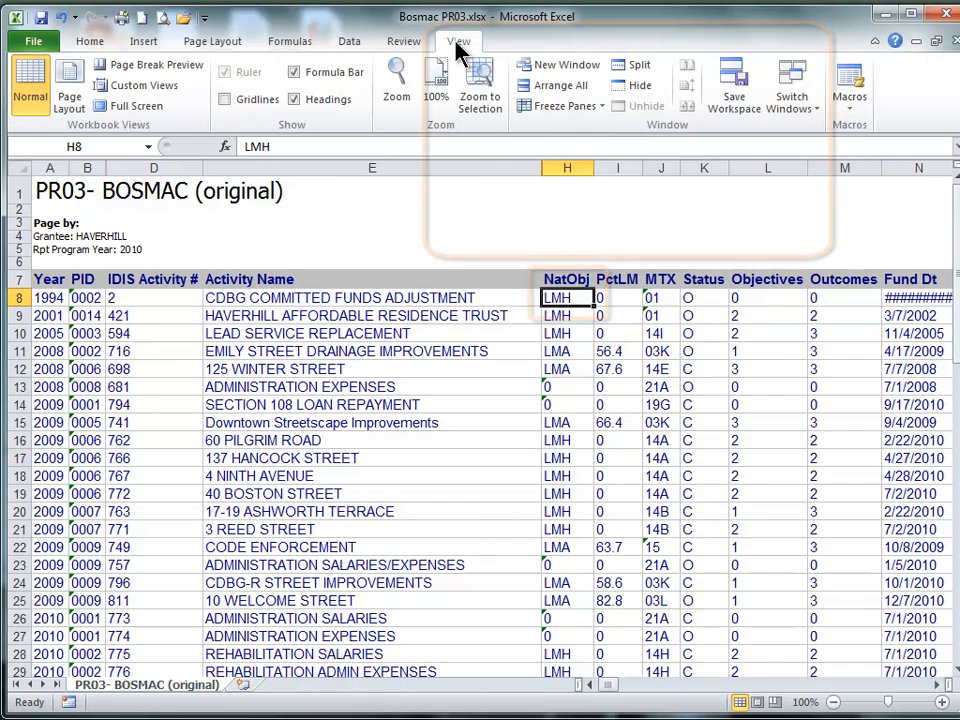
pyautogui.click(522, 106)
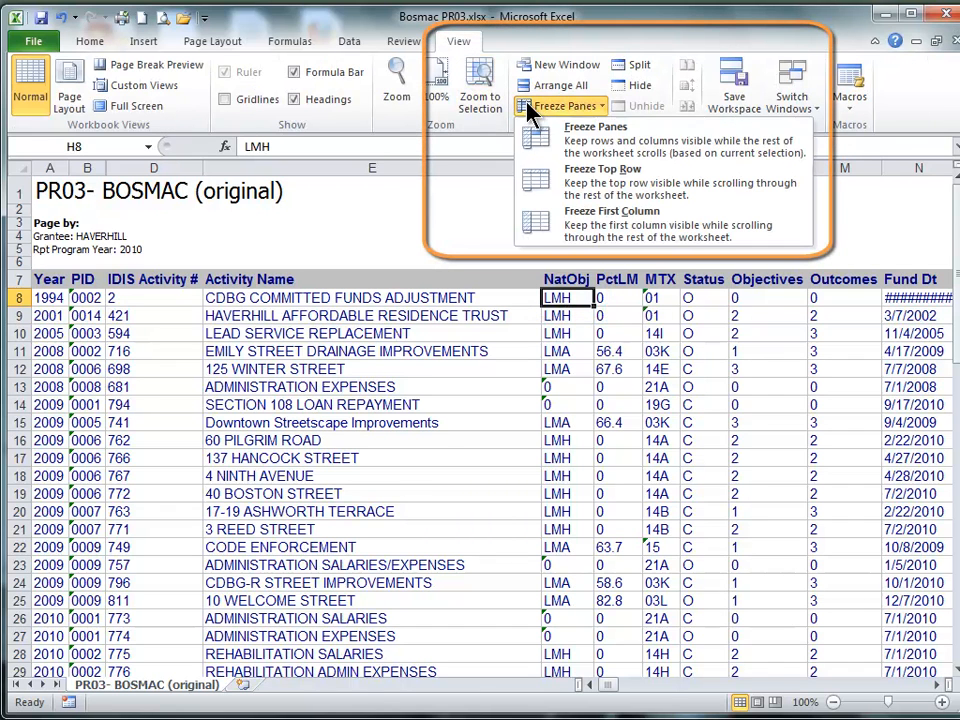
pyautogui.click(575, 141)
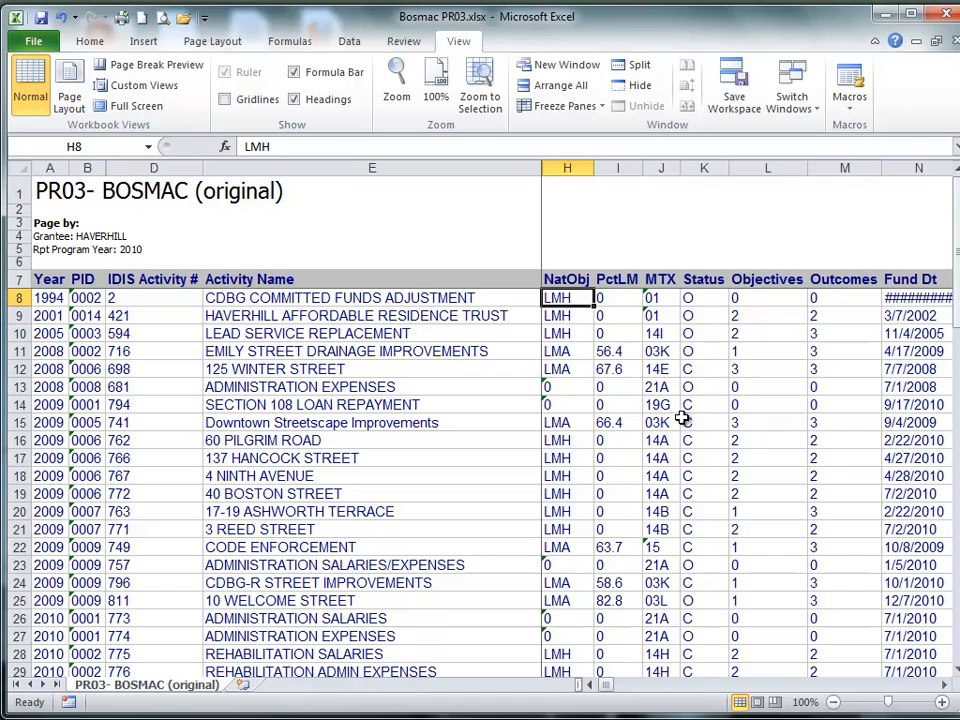
# Check the frozen row and column labels against the sheet's further columns and last data rows, and return to the start.
pyautogui.click(943, 686)
pyautogui.click(943, 686)
pyautogui.click(943, 686)
pyautogui.click(943, 686)
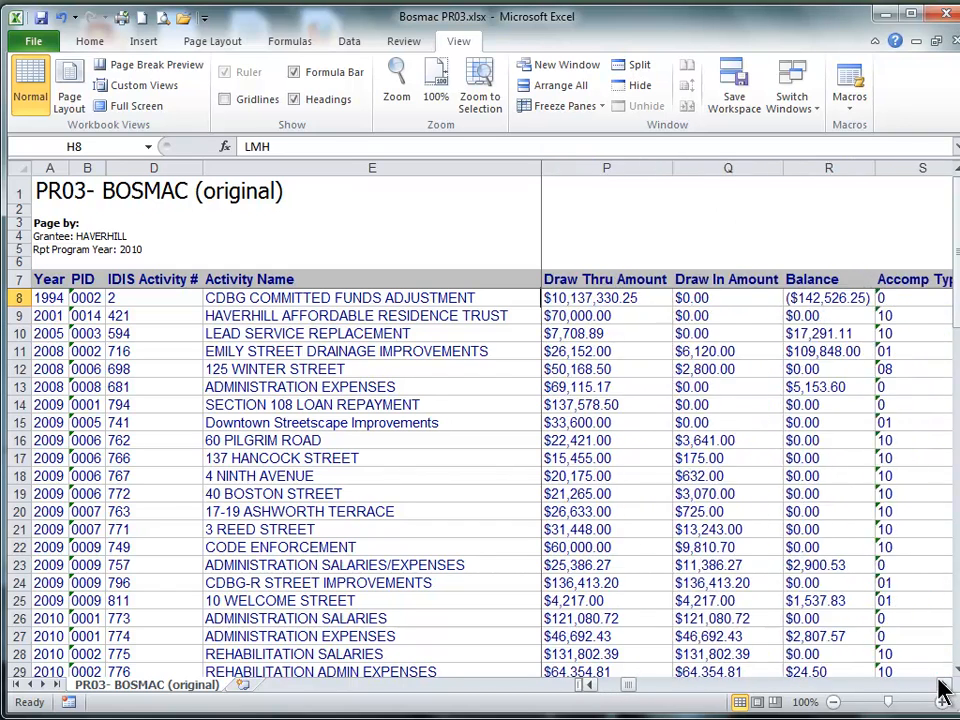
pyautogui.click(943, 686)
pyautogui.click(956, 670)
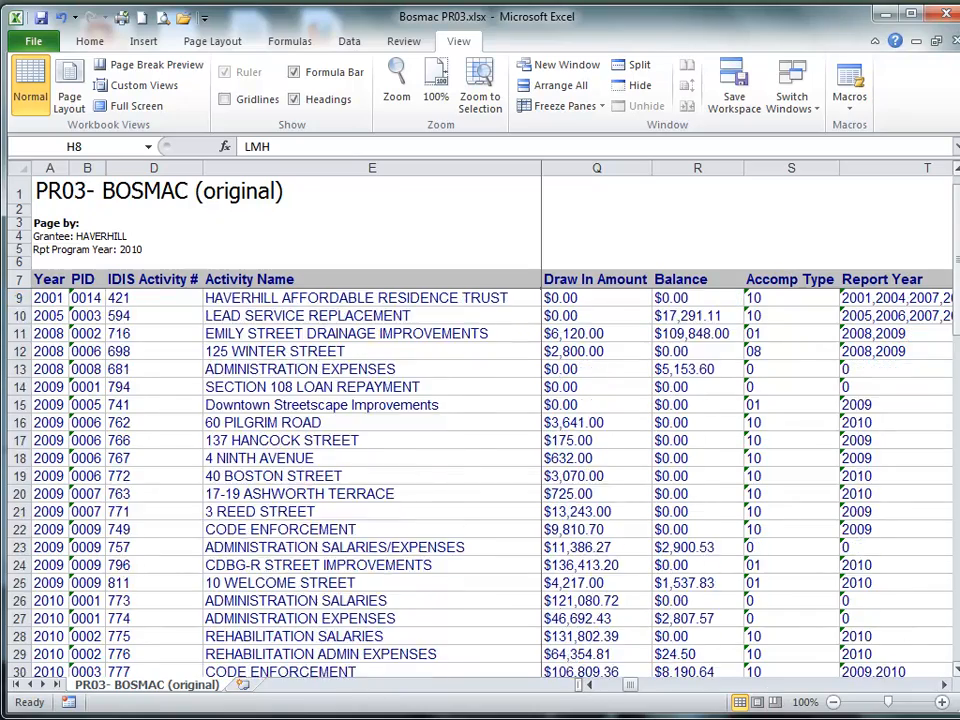
pyautogui.click(956, 670)
pyautogui.click(956, 670)
pyautogui.click(956, 670)
pyautogui.click(956, 670)
pyautogui.click(956, 670)
pyautogui.click(956, 670)
pyautogui.click(956, 670)
pyautogui.click(956, 670)
pyautogui.click(956, 670)
pyautogui.click(956, 655)
pyautogui.click(956, 655)
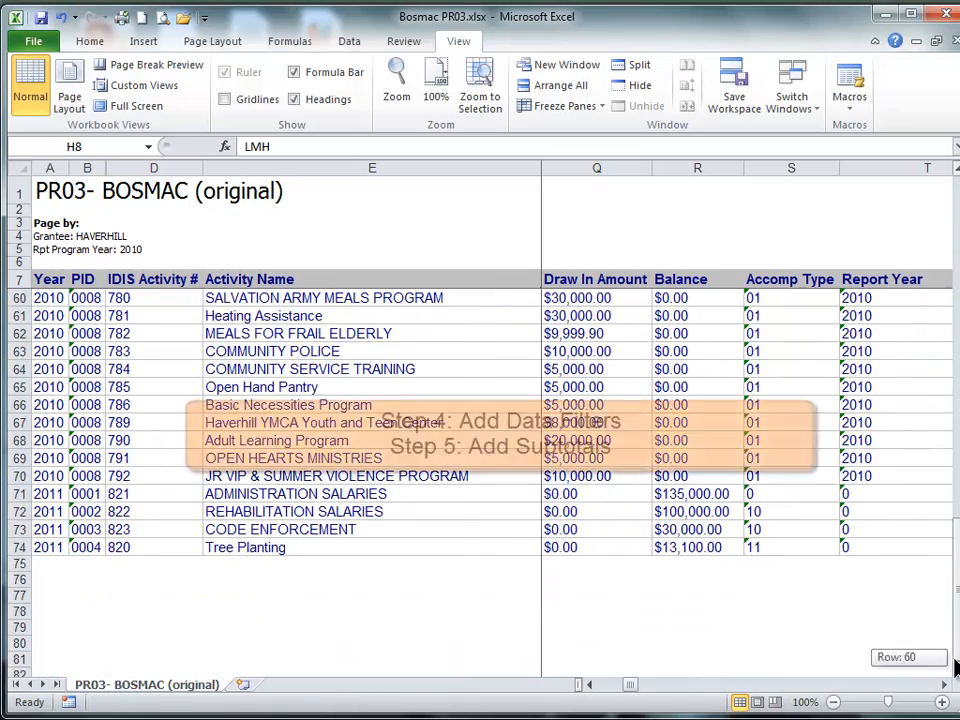
pyautogui.moveTo(632, 686); pyautogui.dragTo(600, 690)
pyautogui.moveTo(956, 600); pyautogui.dragTo(956, 551)
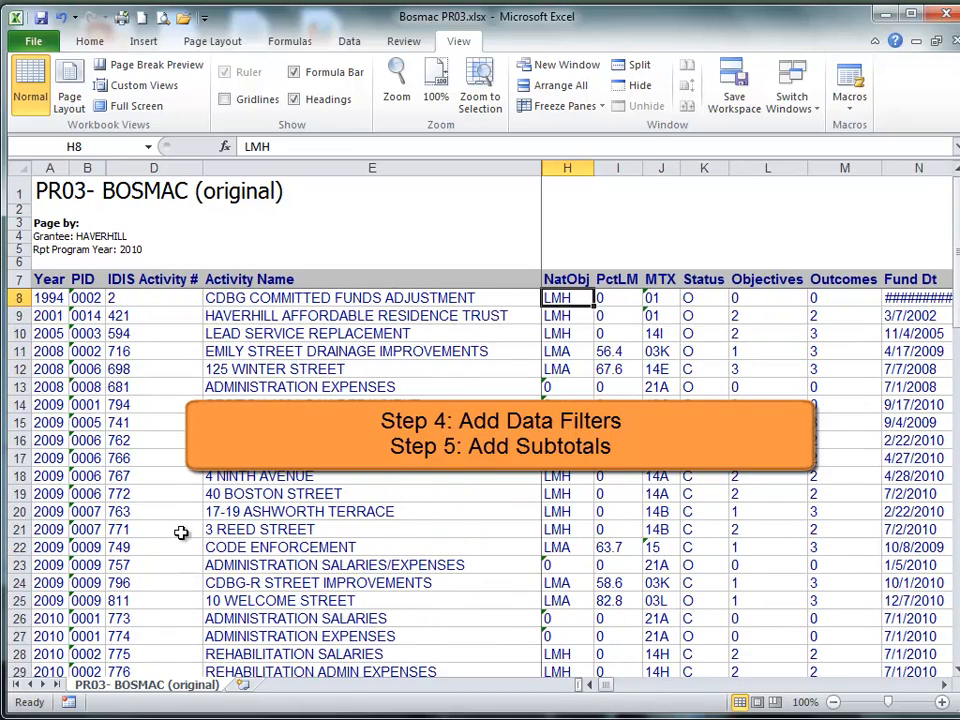
# Add data filters to the column labels in header row 7.
pyautogui.click(12, 280)
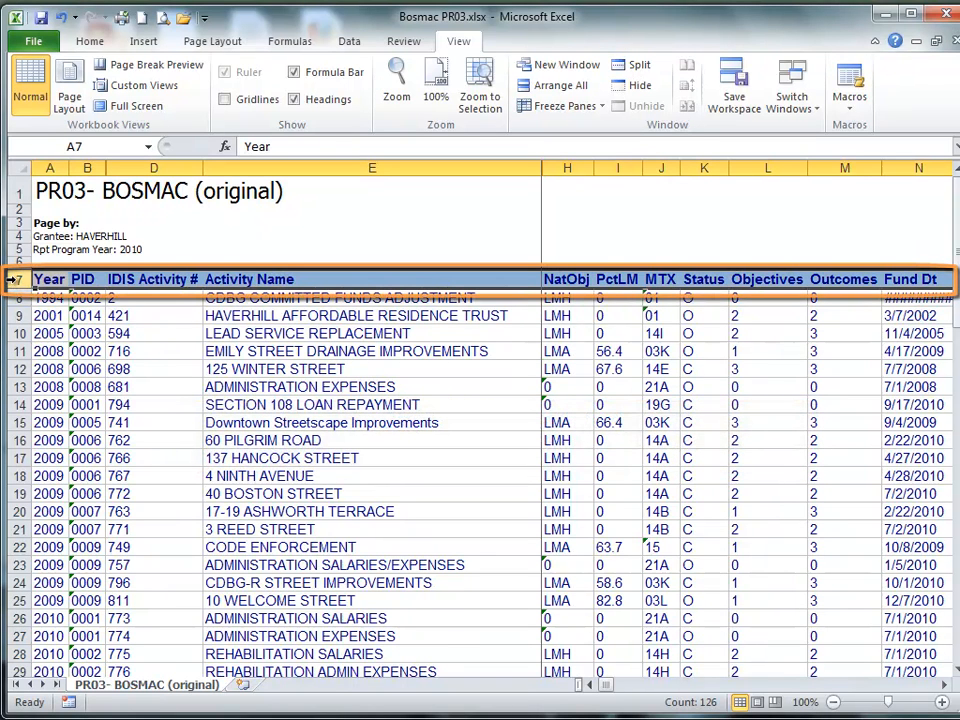
pyautogui.click(349, 41)
pyautogui.click(456, 92)
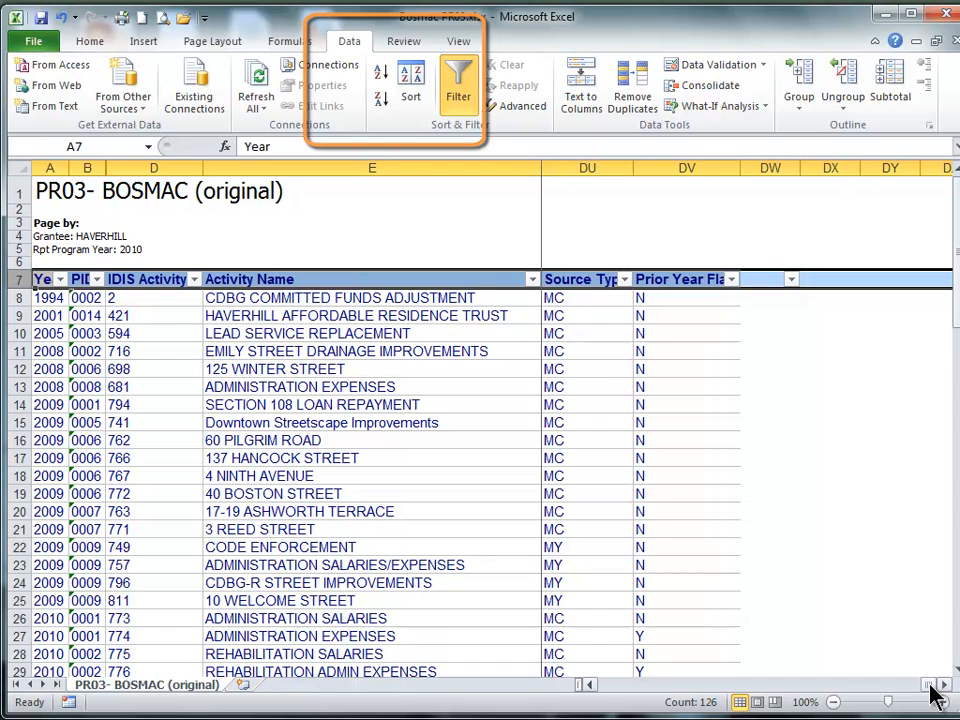
# Filter the Accomplishment Narrative column to show only the rows with the value 0.
pyautogui.moveTo(930, 685); pyautogui.dragTo(927, 685)
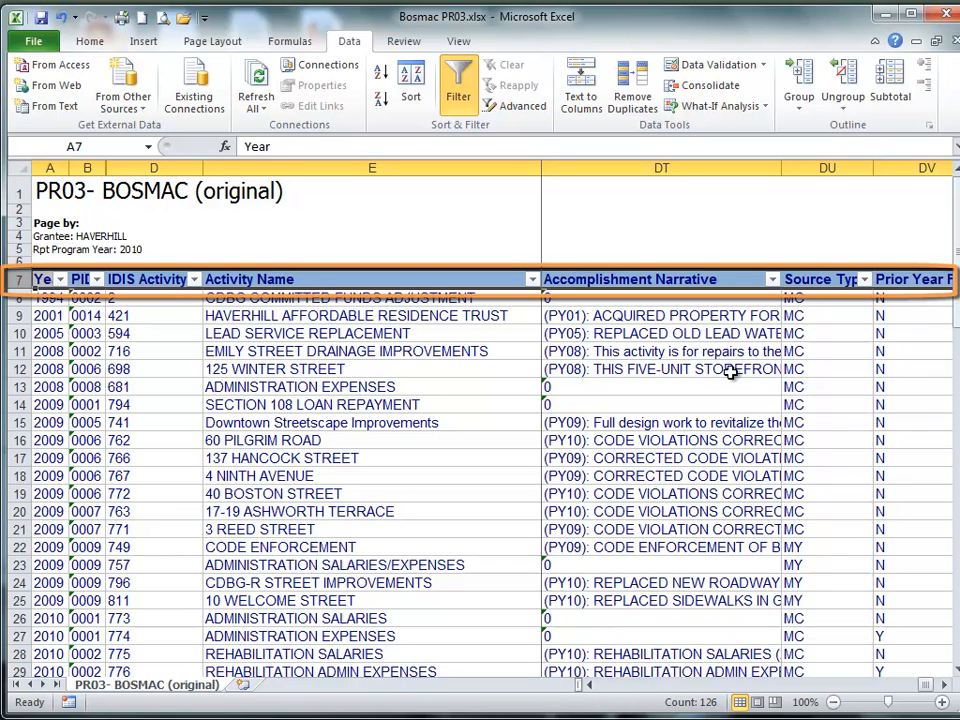
pyautogui.click(774, 284)
pyautogui.click(588, 453)
pyautogui.moveTo(768, 476); pyautogui.dragTo(769, 555)
pyautogui.click(587, 572)
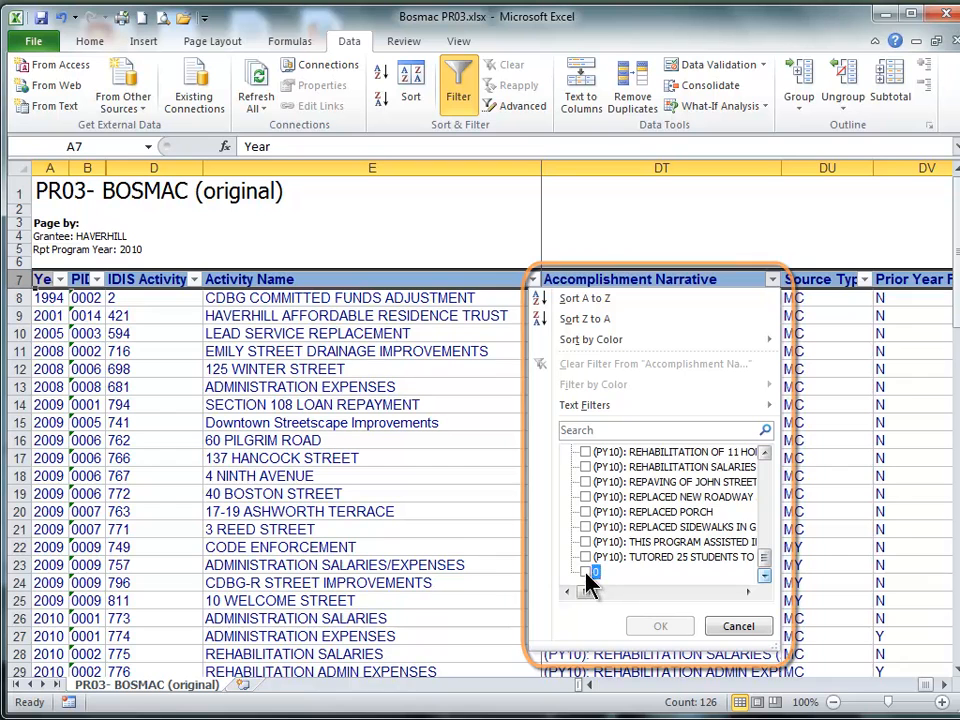
pyautogui.click(660, 626)
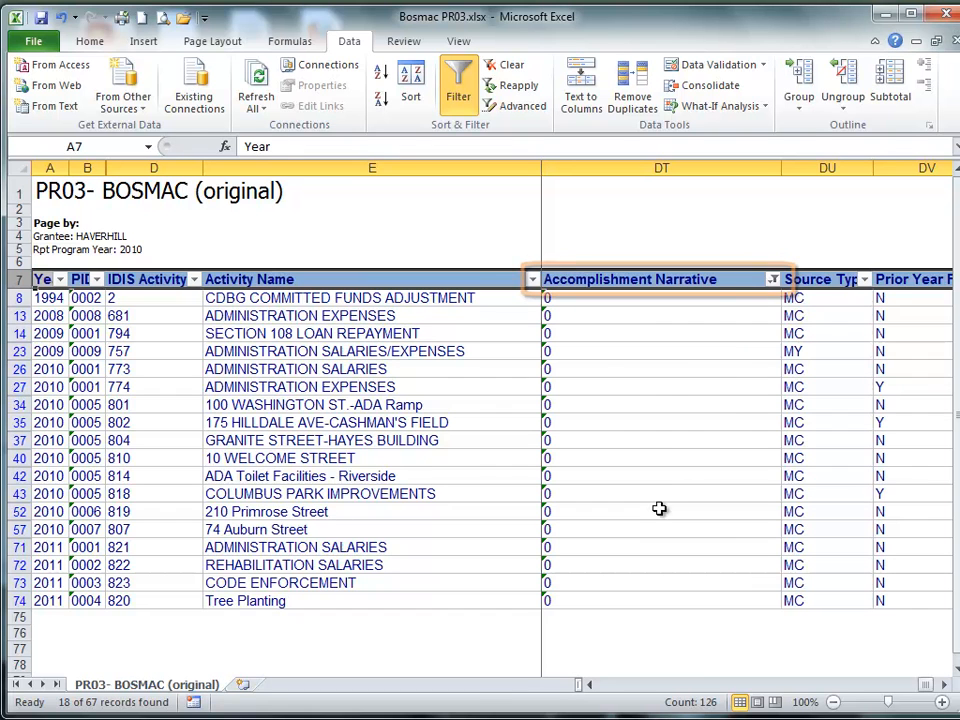
# Clear the filter from the Accomplishment Narrative column.
pyautogui.click(773, 281)
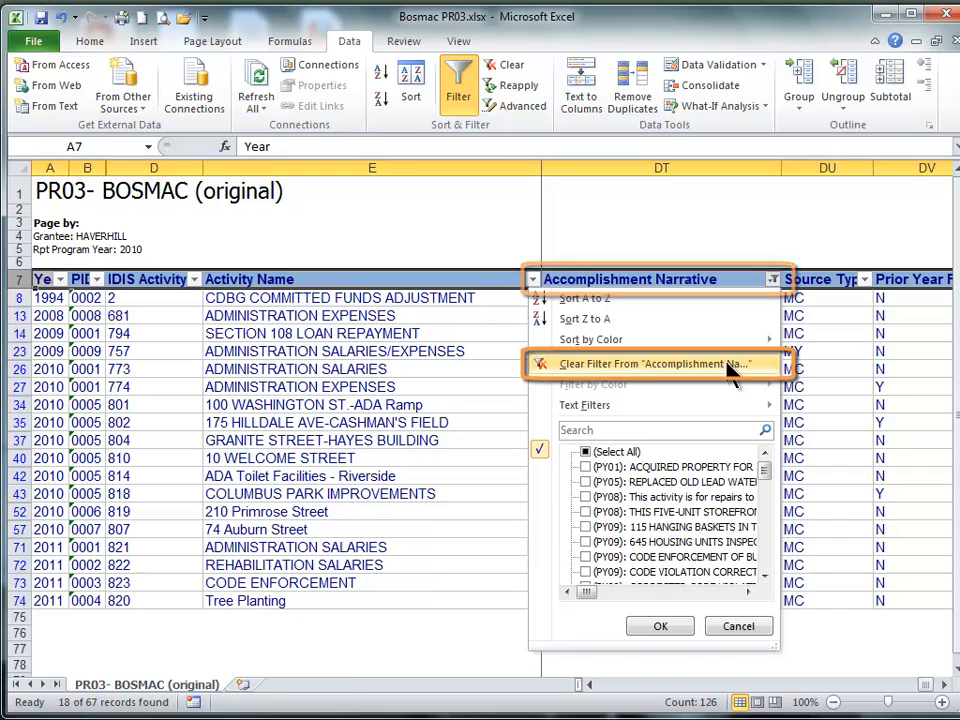
pyautogui.click(672, 366)
# Widen the MTX column (J) and filter it to show only codes 05 and 05D.
pyautogui.moveTo(934, 690); pyautogui.dragTo(597, 695)
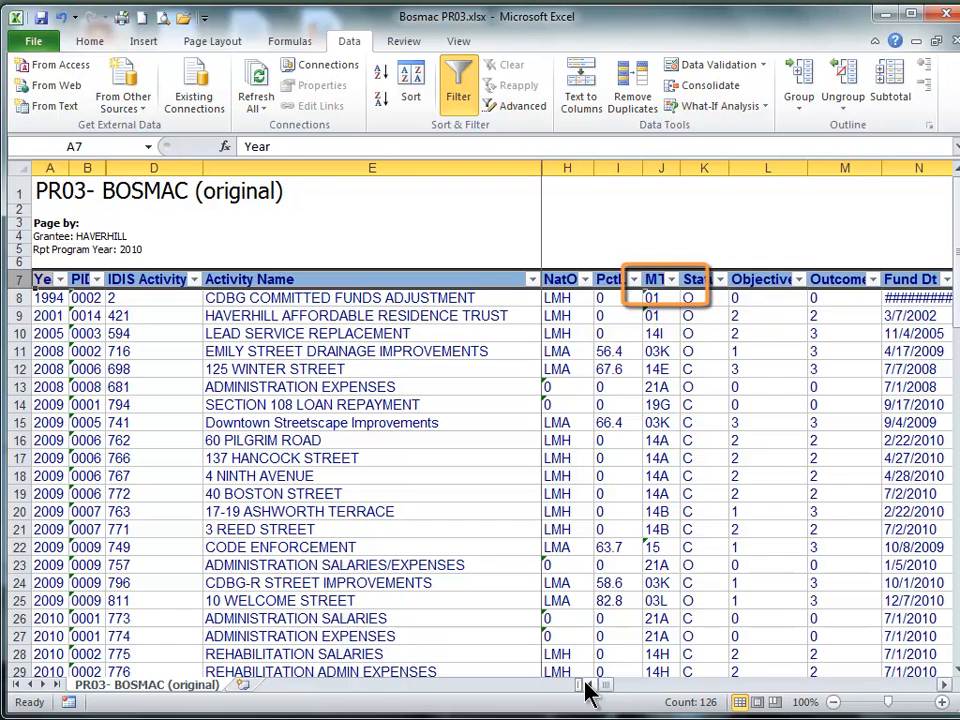
pyautogui.moveTo(680, 174); pyautogui.dragTo(706, 172)
pyautogui.click(697, 281)
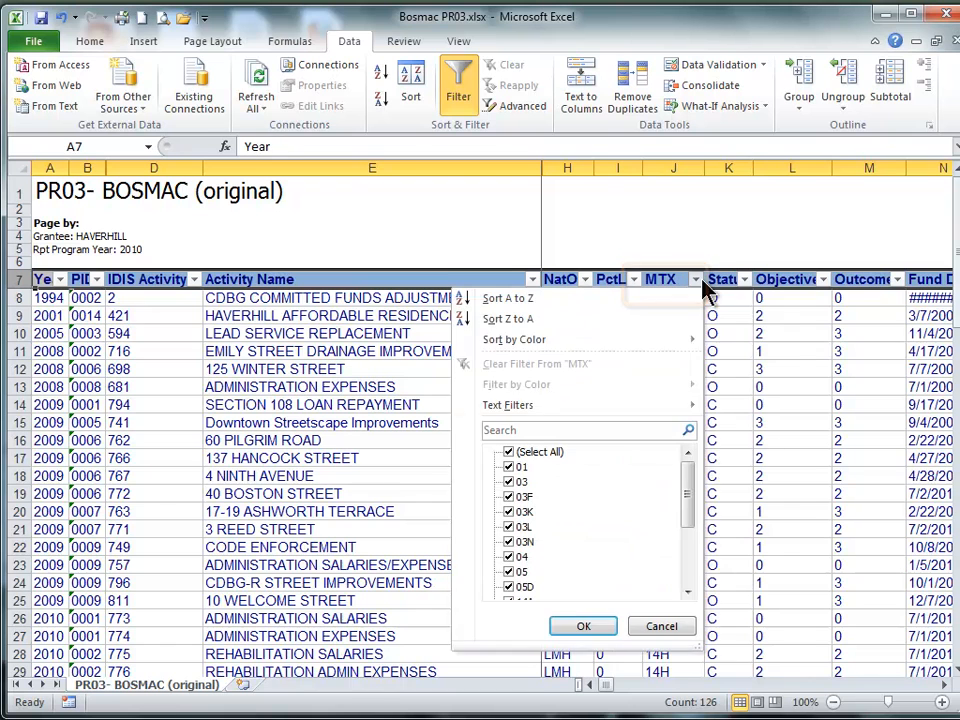
pyautogui.click(510, 452)
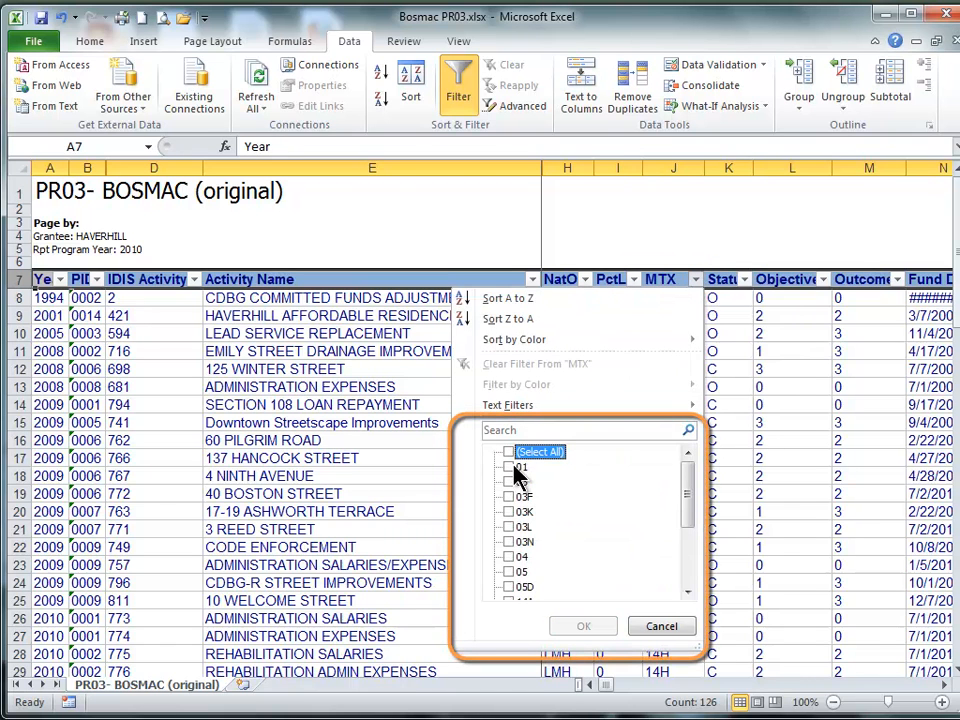
pyautogui.click(508, 572)
pyautogui.click(508, 587)
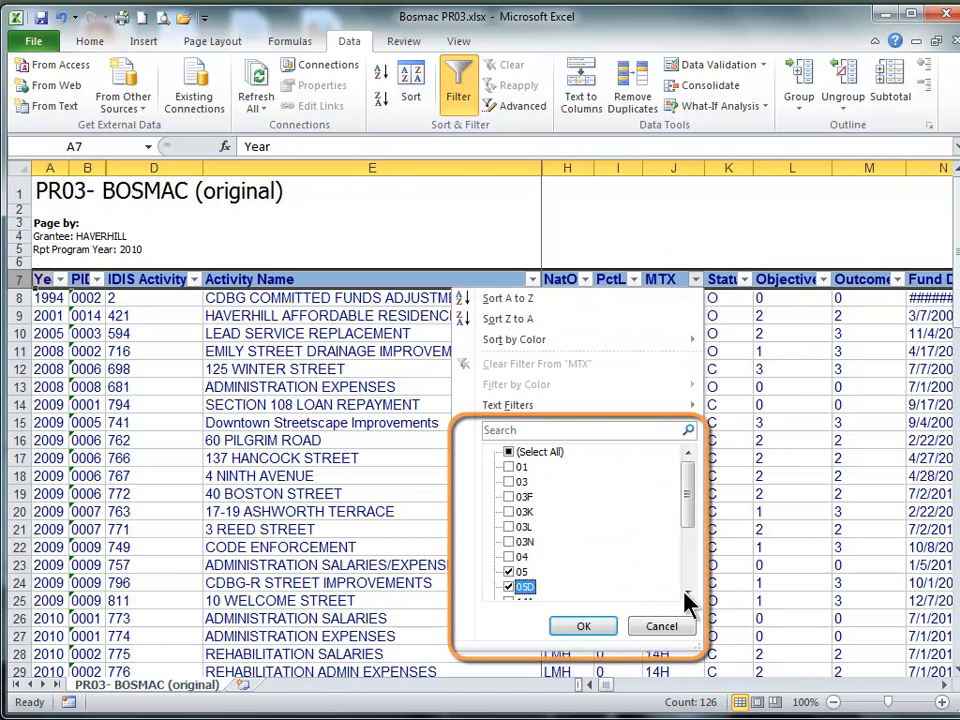
pyautogui.click(687, 594)
pyautogui.click(687, 594)
pyautogui.click(595, 623)
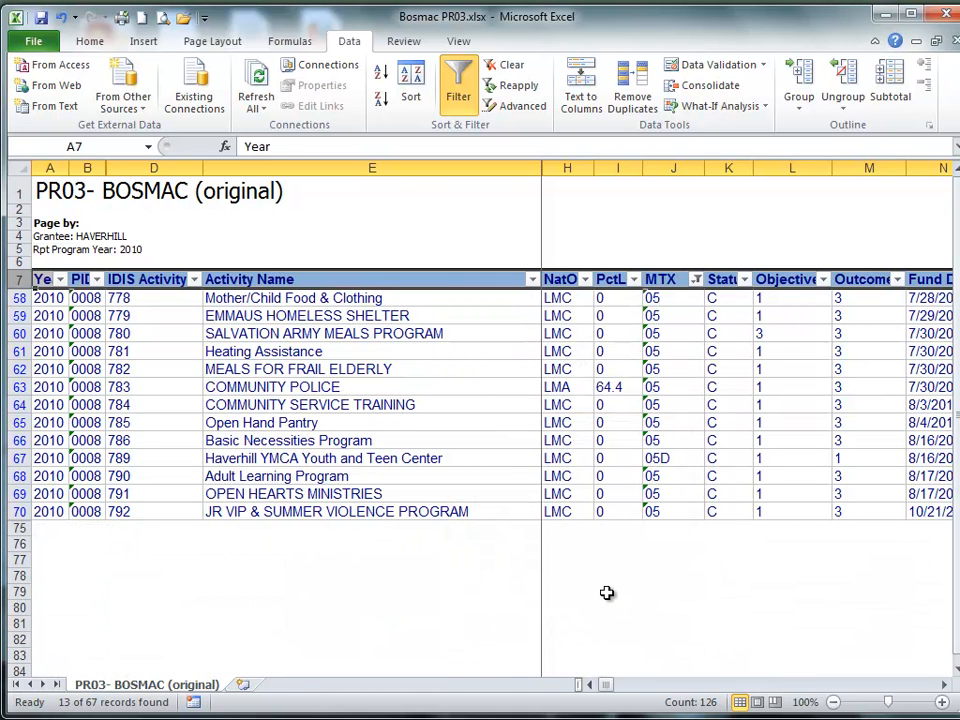
# Insert an AutoSum subtotal of the Funded column (O8:O76) in cell O77, below the filtered rows.
pyautogui.click(944, 685)
pyautogui.click(944, 685)
pyautogui.click(944, 685)
pyautogui.click(944, 685)
pyautogui.click(944, 685)
pyautogui.click(944, 685)
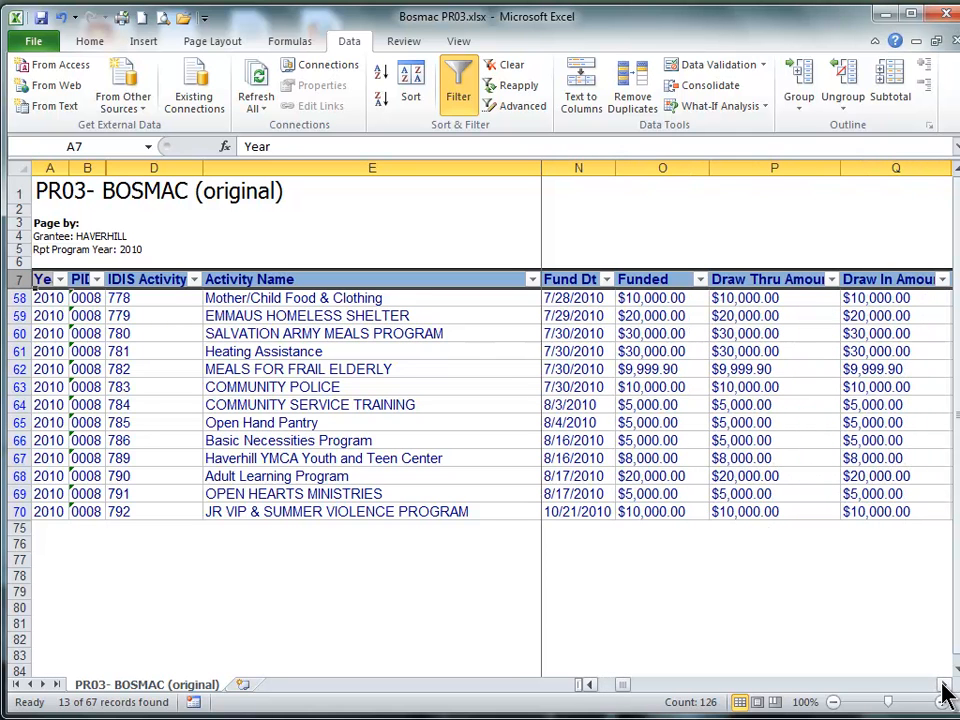
pyautogui.click(664, 557)
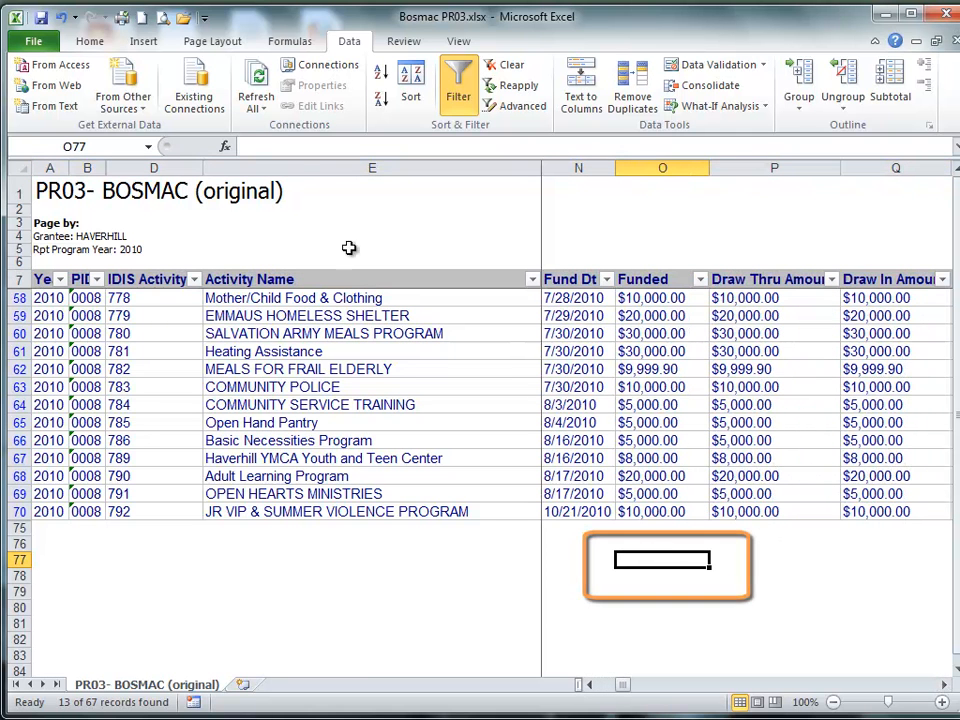
pyautogui.click(92, 42)
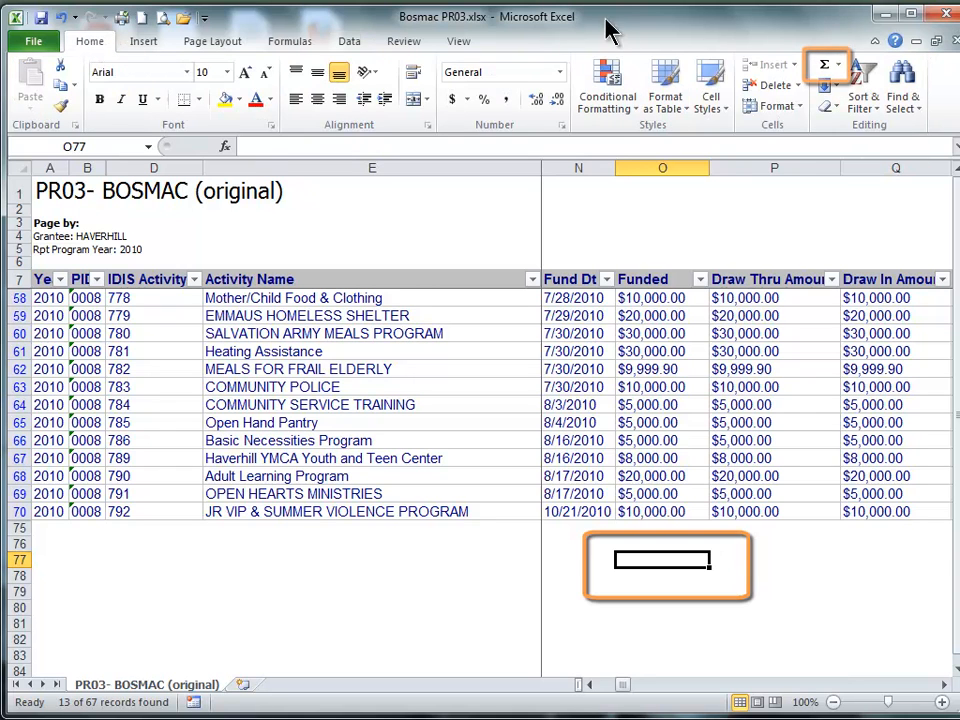
pyautogui.click(826, 68)
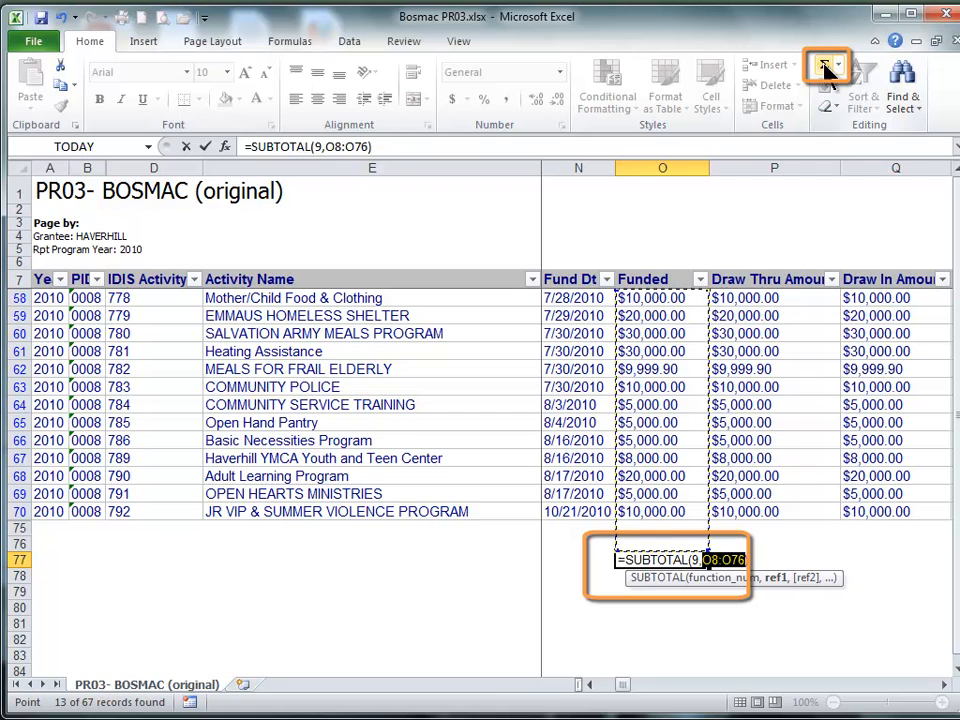
pyautogui.click(826, 72)
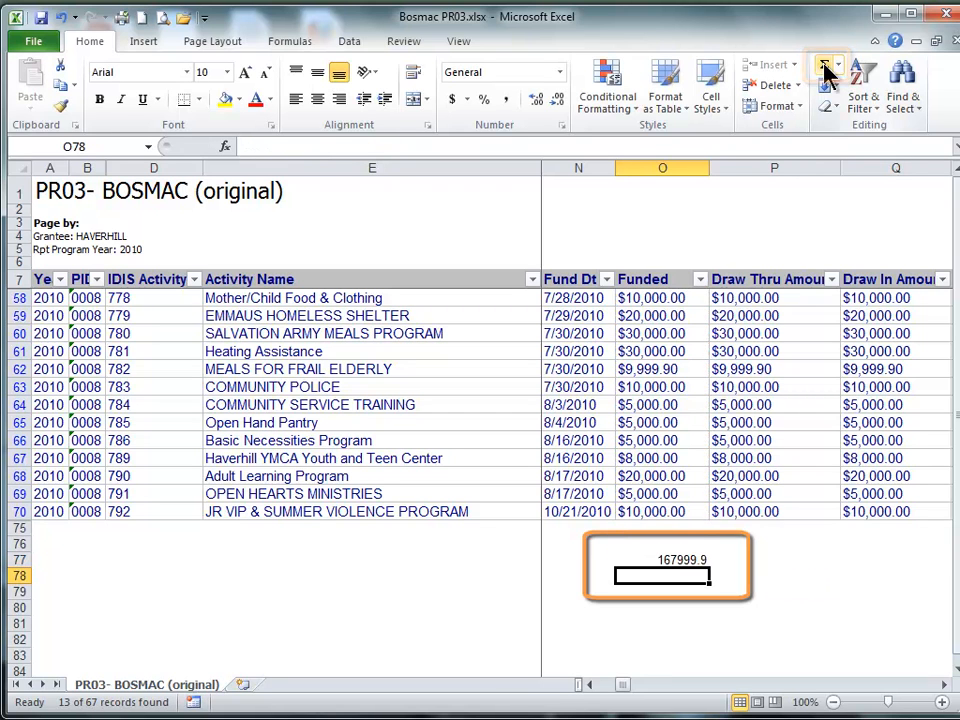
# Copy the Funded subtotal formula from O77 into P77:R77, under the Draw Thru Amount, Draw In Amount and Balance columns.
pyautogui.click(674, 557)
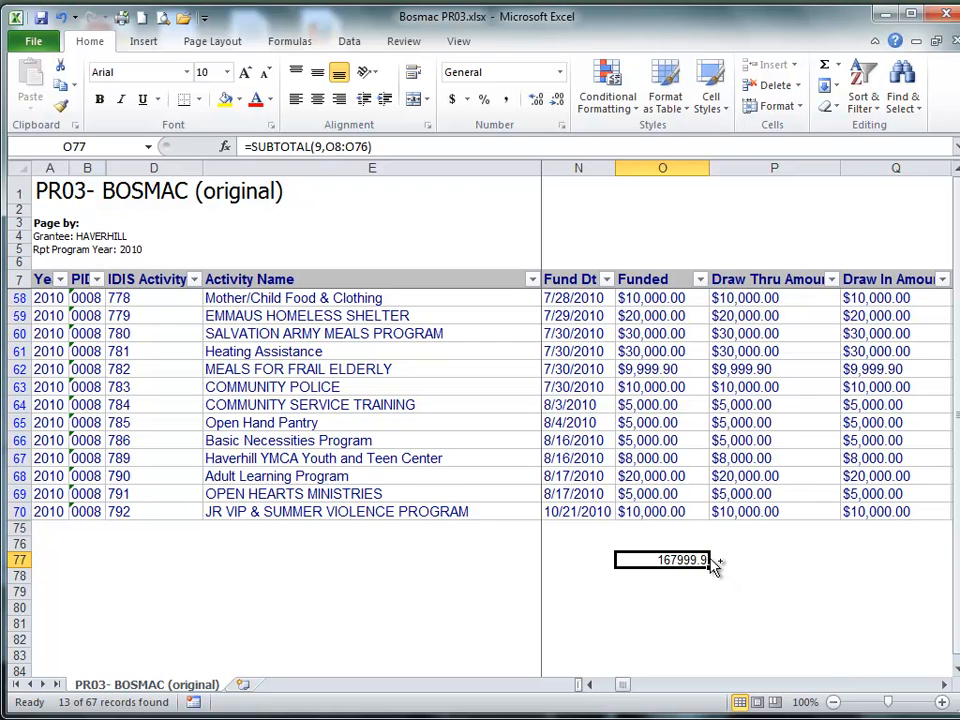
pyautogui.hotkey('ctrl', 'c')
pyautogui.click(944, 685)
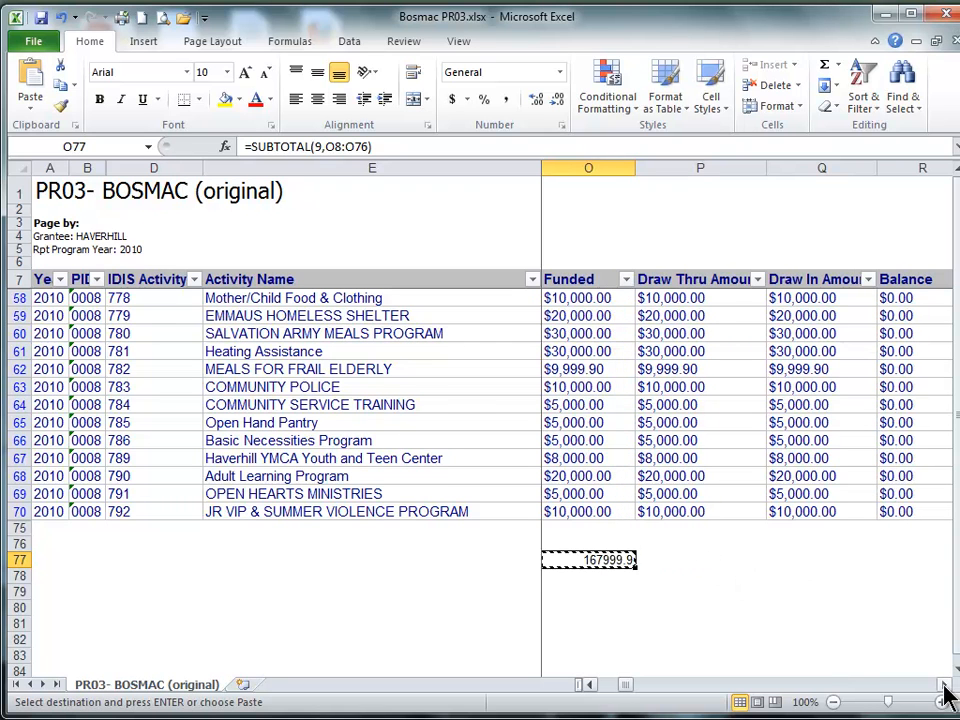
pyautogui.moveTo(669, 561); pyautogui.dragTo(893, 561)
pyautogui.hotkey('ctrl', 'v')
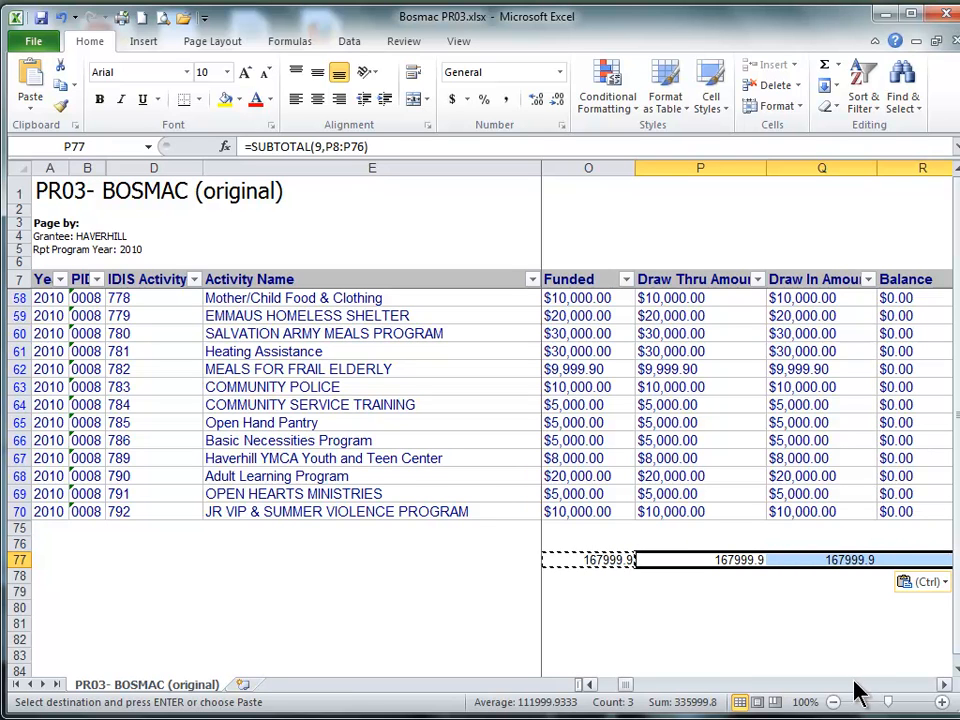
pyautogui.click(589, 686)
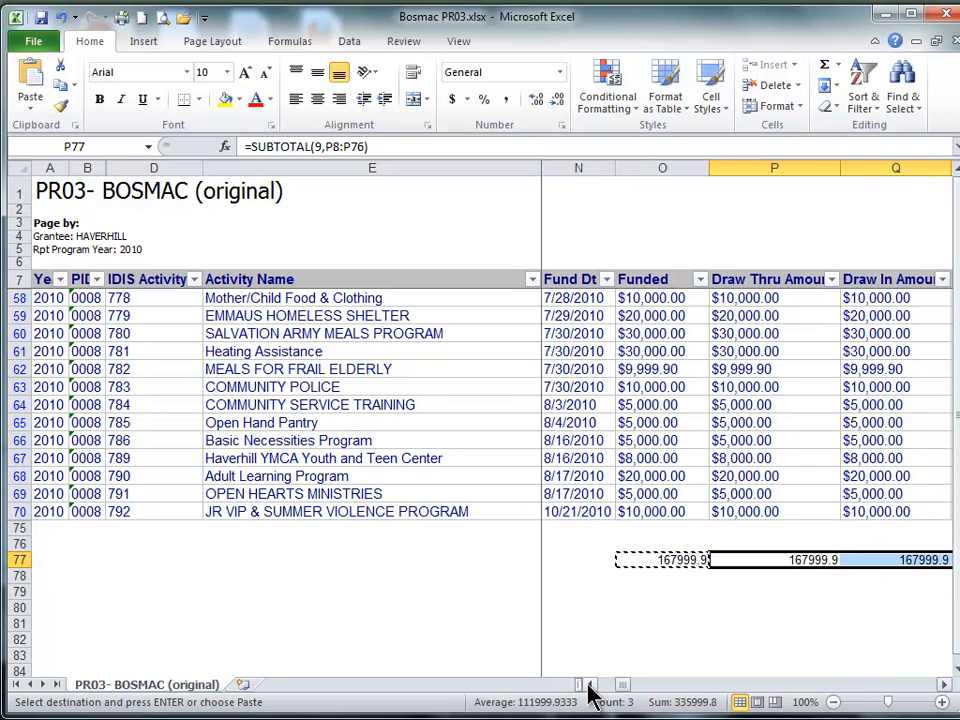